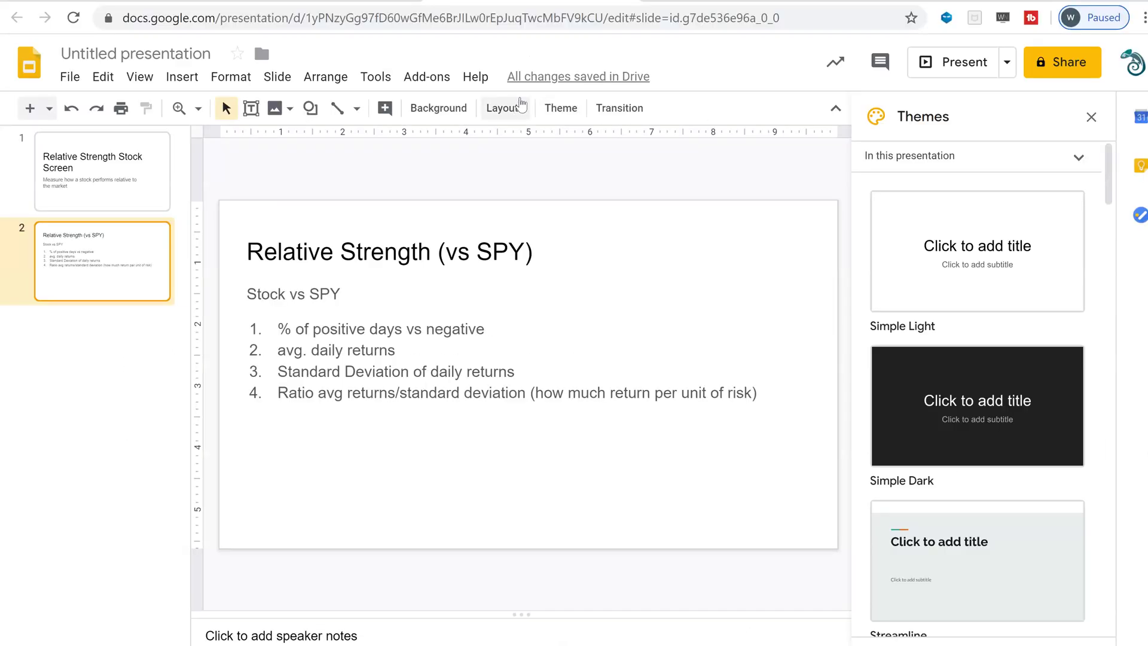
- Switch from the Google Slides deck to the Market Chameleon Stock Screener tab
left_click(221, 8)
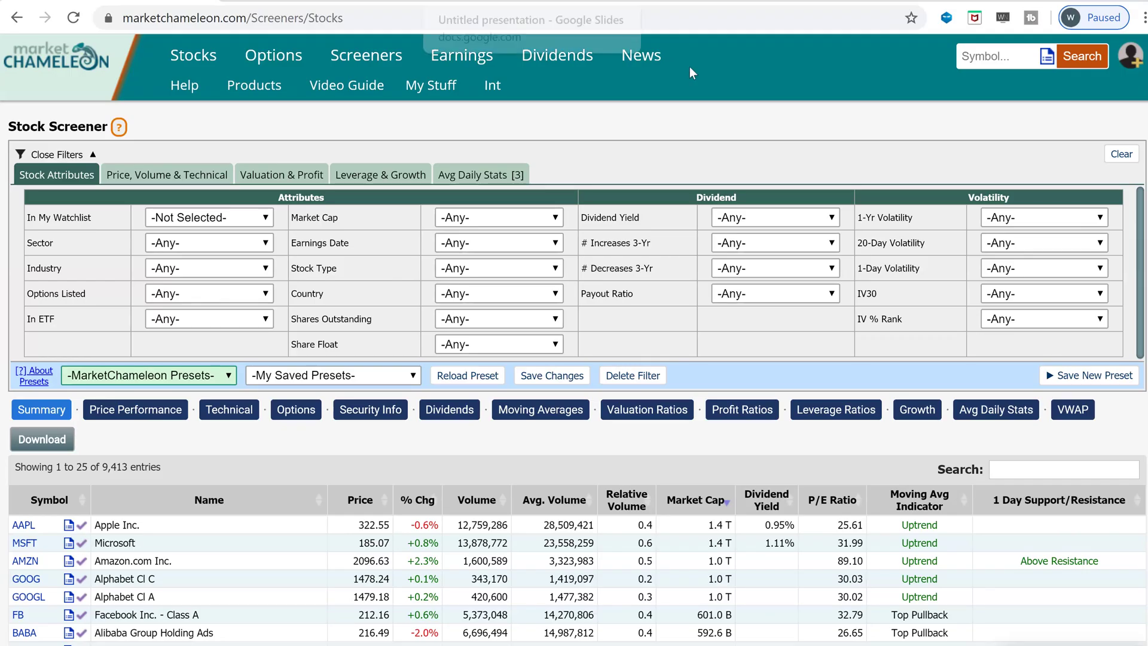
- Show Avg Daily Stats in the results and highlight the 15-, 30- and 90-day column groups
scroll(520, 423, "down", 3)
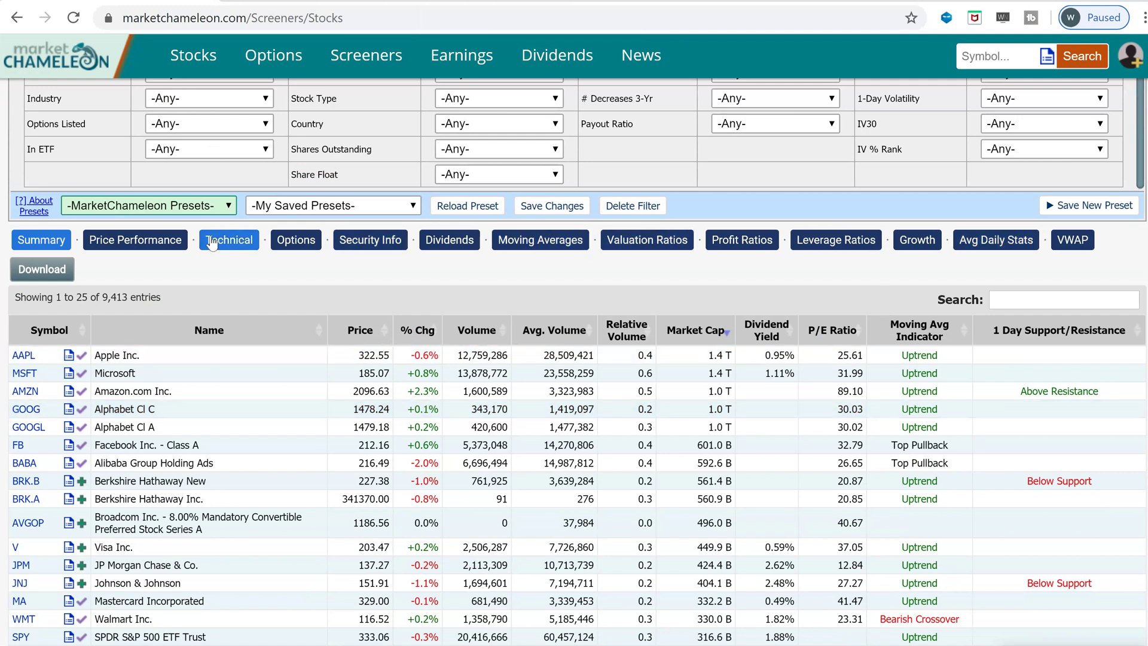
left_click(999, 246)
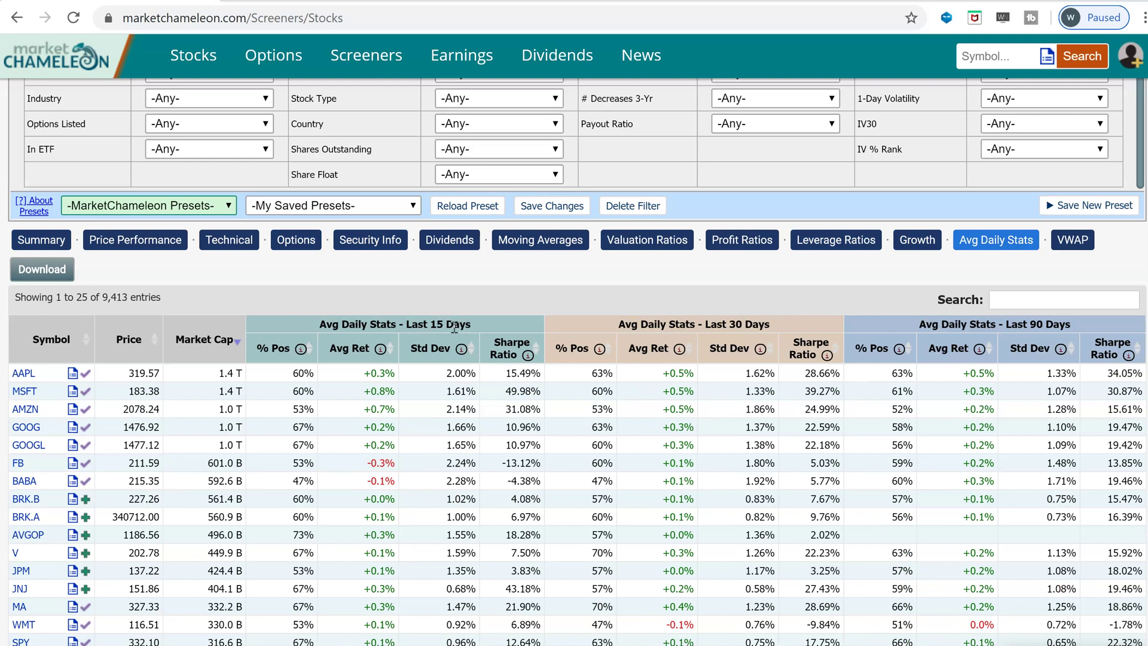
mouse_move(302, 345)
left_click_drag(315, 329, 472, 326)
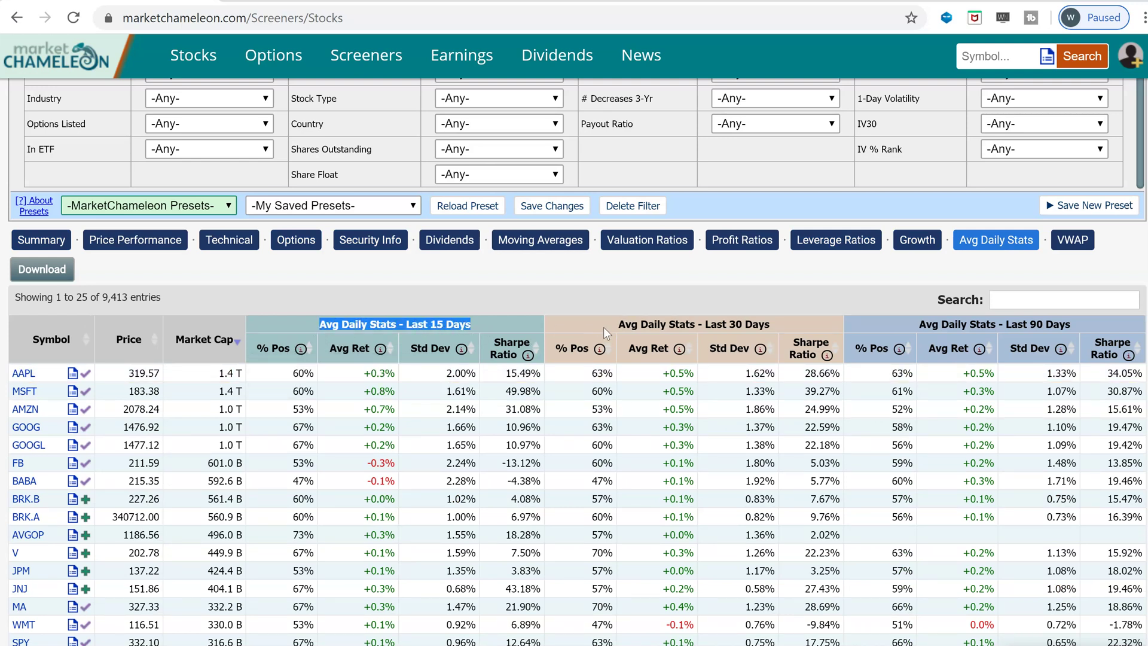
left_click_drag(604, 327, 791, 325)
left_click_drag(916, 326, 1085, 330)
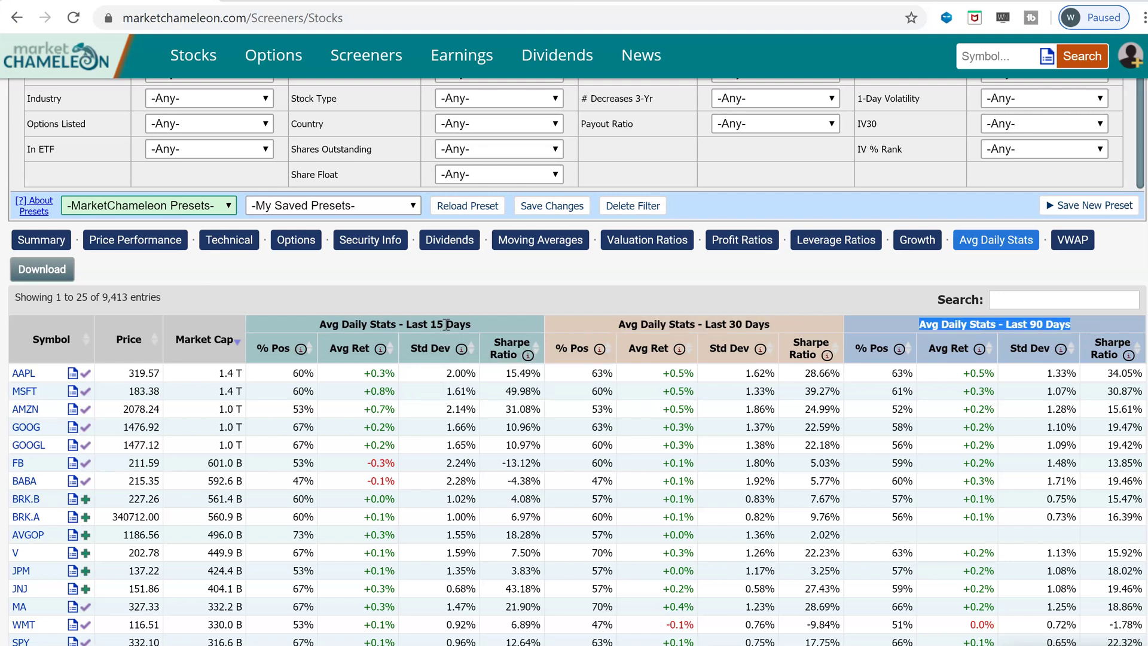
left_click_drag(475, 325, 413, 323)
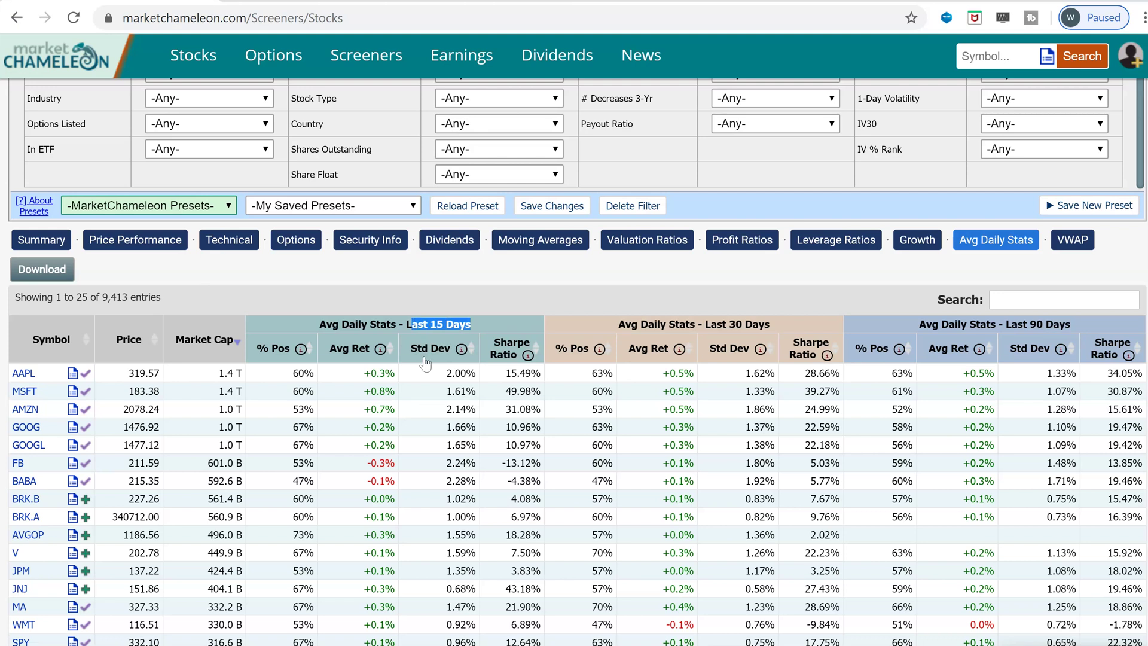
- Highlight AAPL's 15-day % Pos (60%), average return, standard deviation and Sharpe Ratio values
double_click(314, 373)
mouse_move(304, 352)
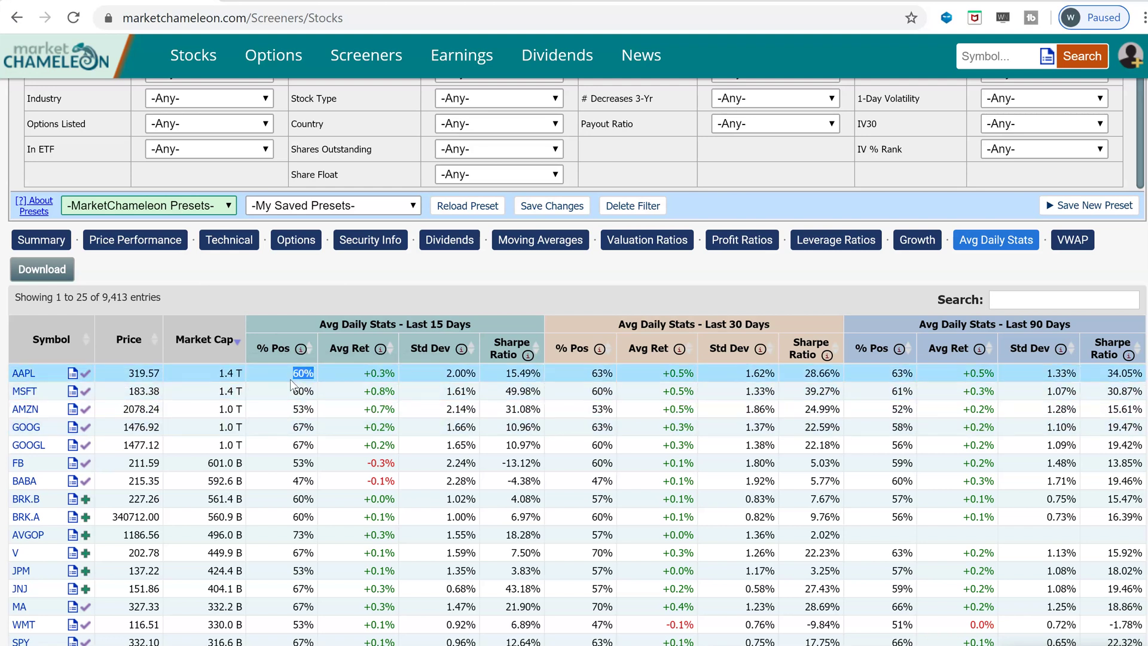
left_click(363, 375)
left_click_drag(363, 375, 397, 378)
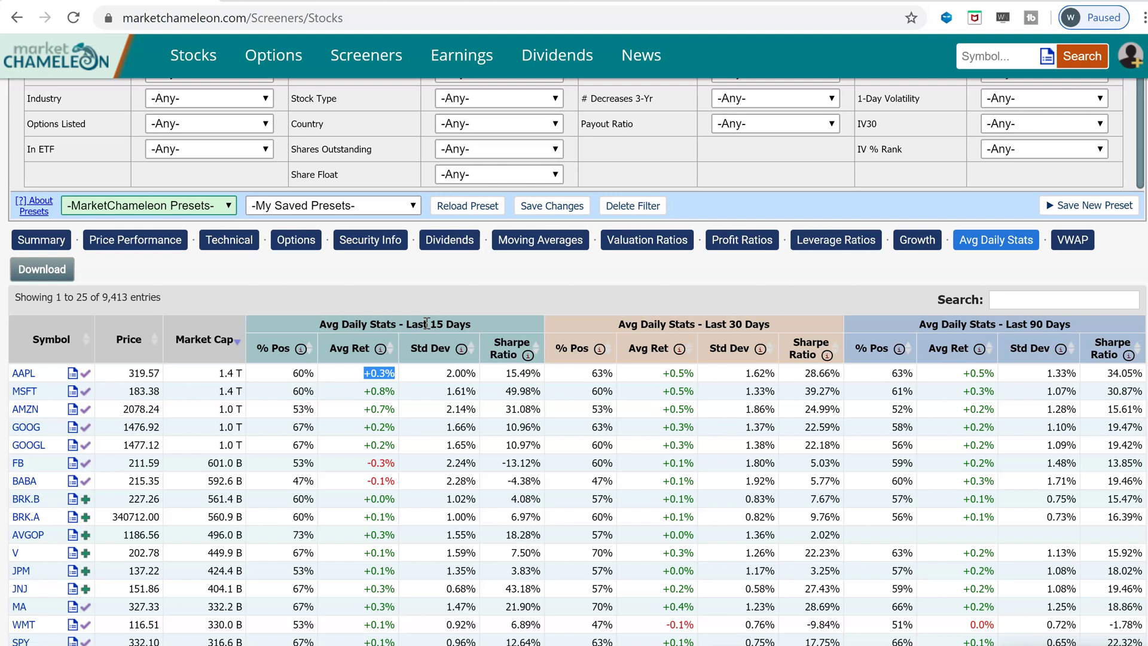
left_click_drag(445, 373, 541, 373)
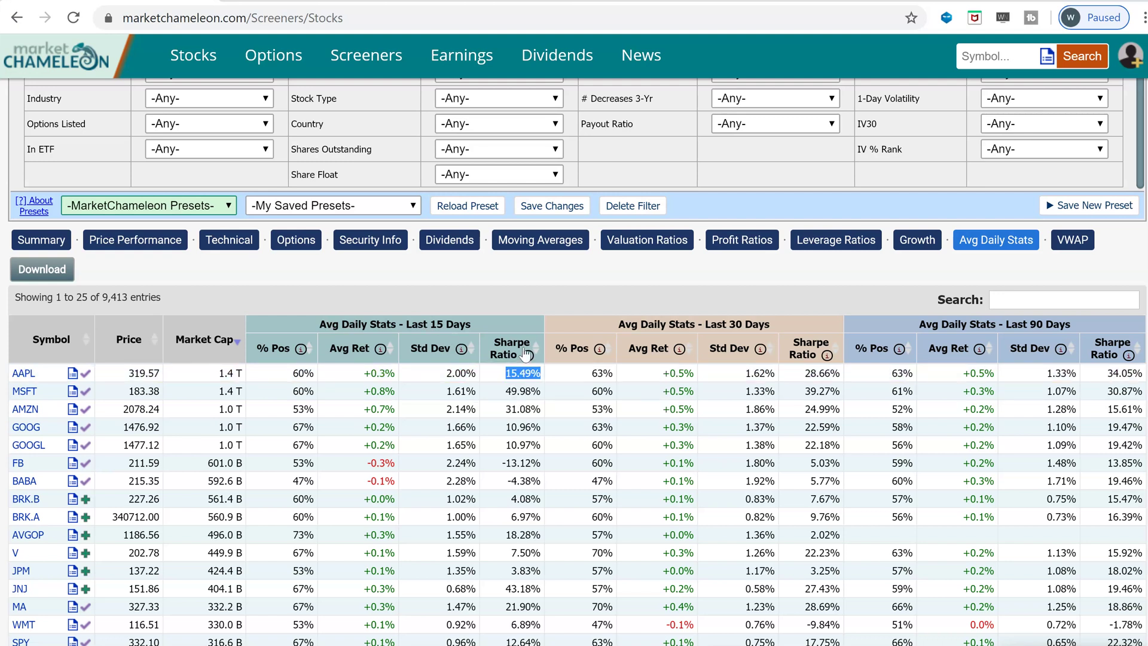
left_click_drag(370, 373, 402, 381)
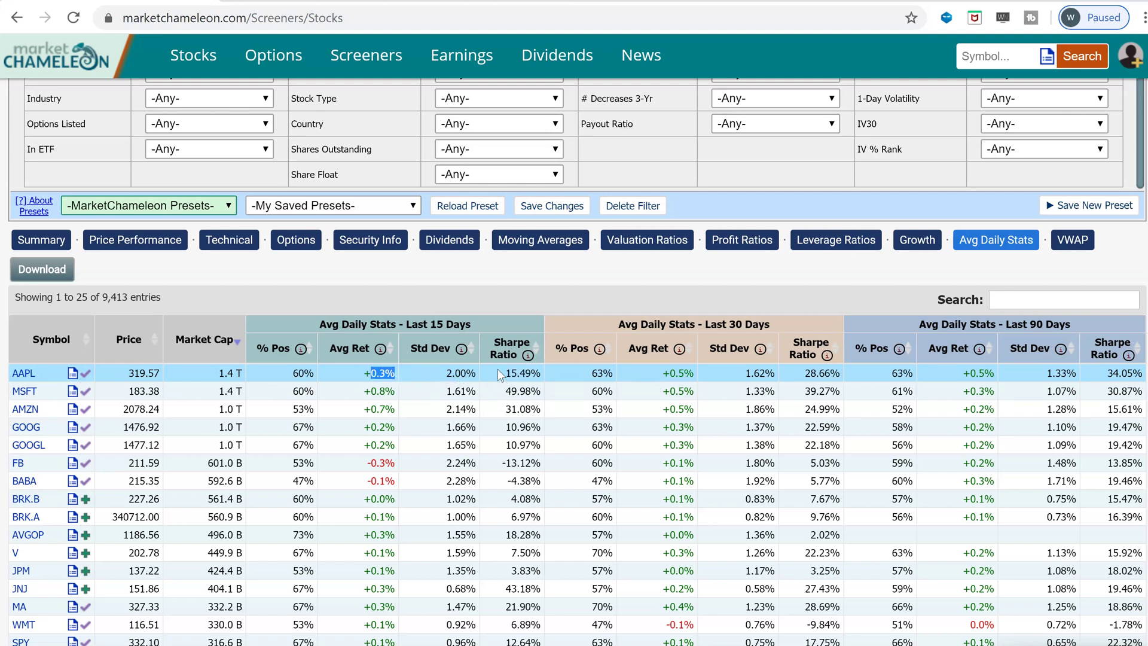
left_click_drag(499, 375, 541, 374)
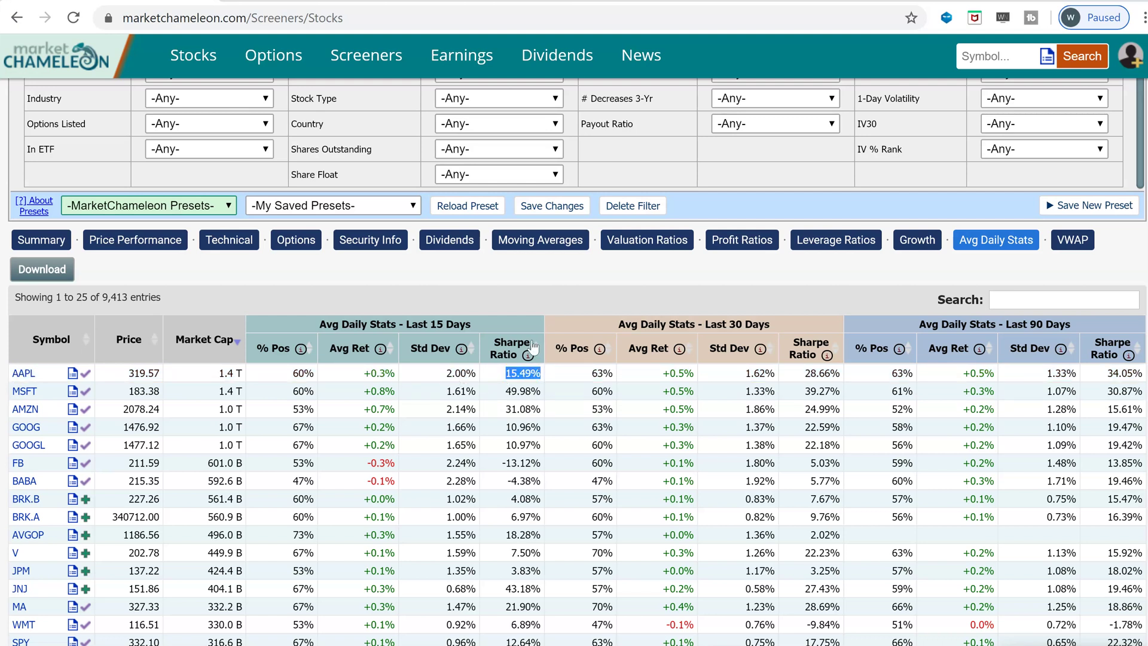
scroll(571, 423, "up", 1)
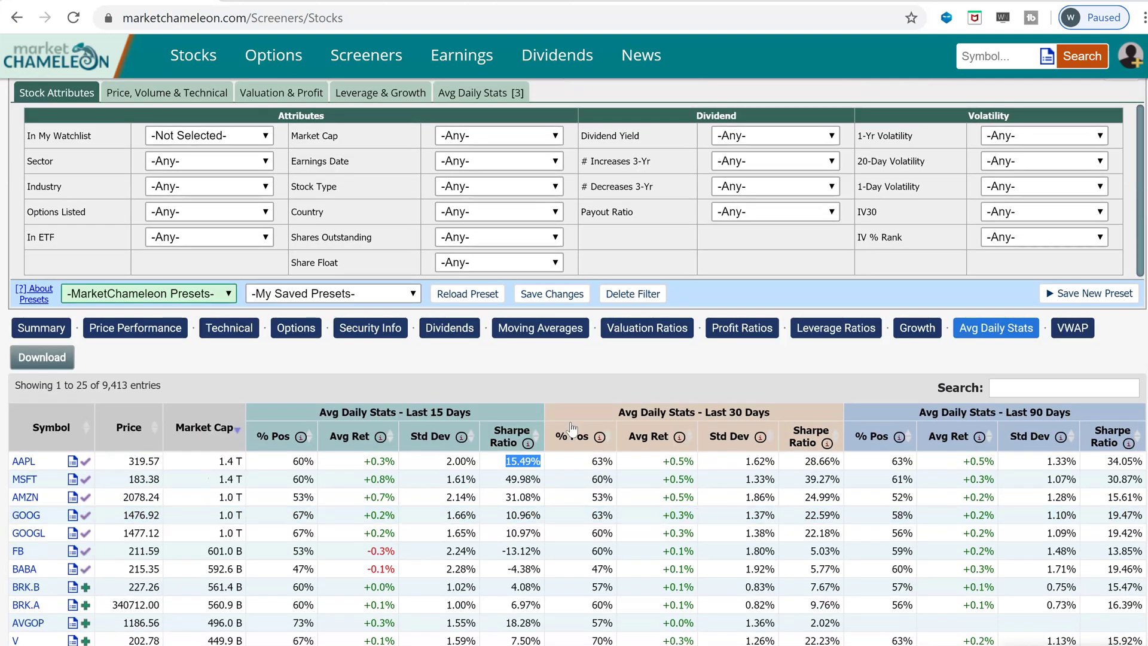
scroll(570, 426, "up", 1)
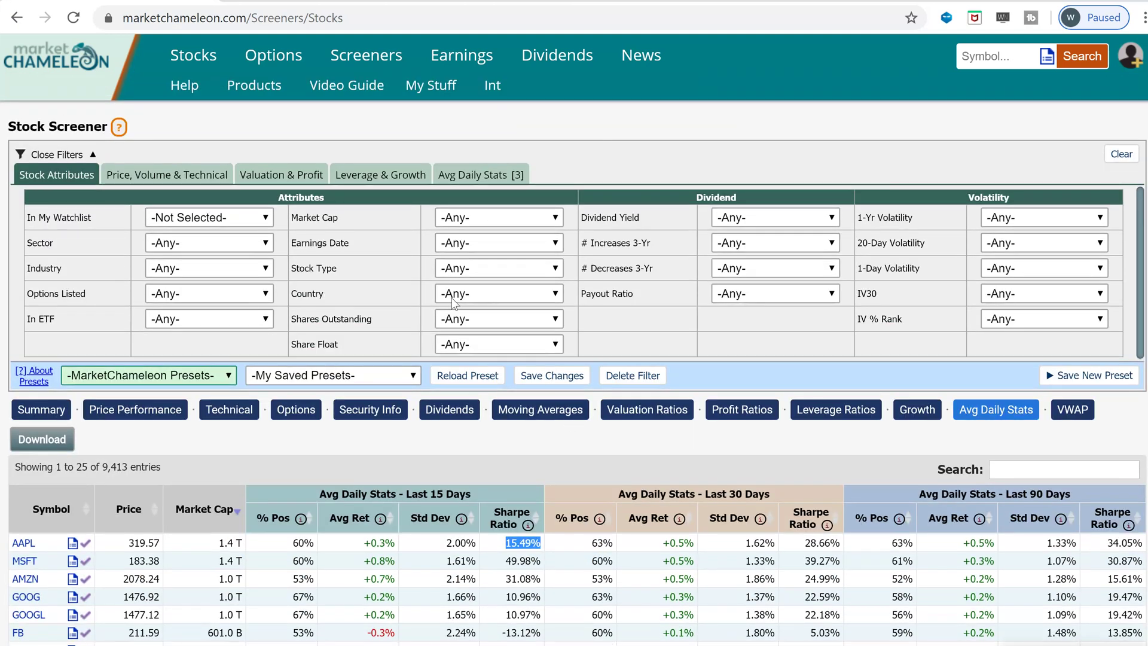
- Set the Market Cap filter to Over $1 Billion (2,685 results) and show the Avg Daily Stats filters
left_click(338, 216)
triple_click(338, 216)
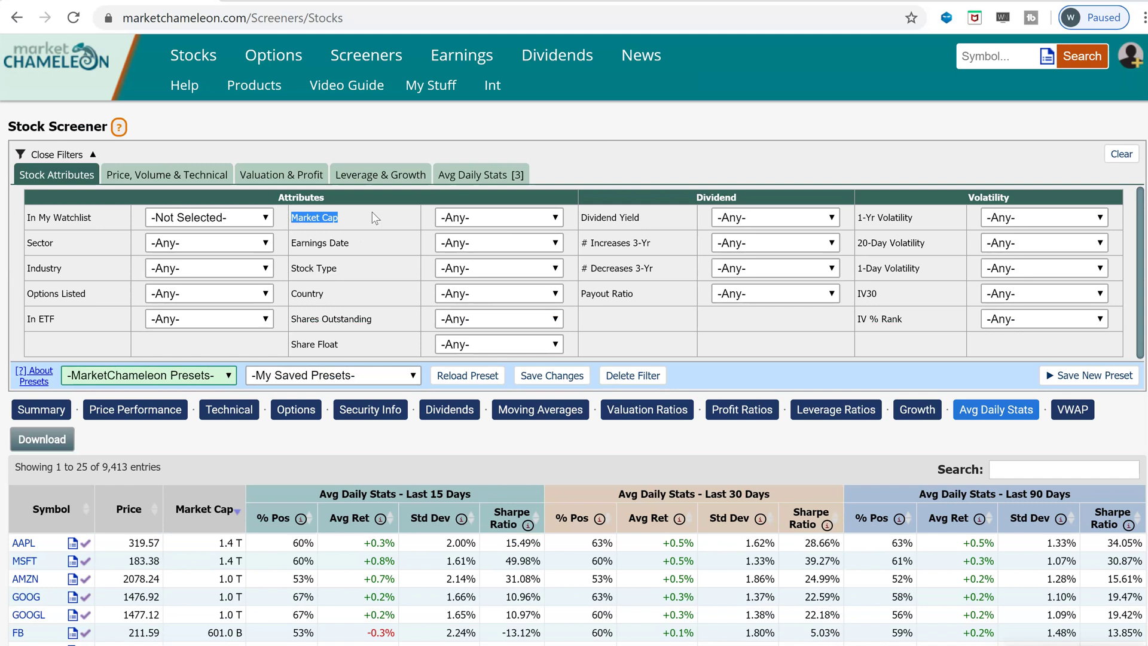
left_click(541, 218)
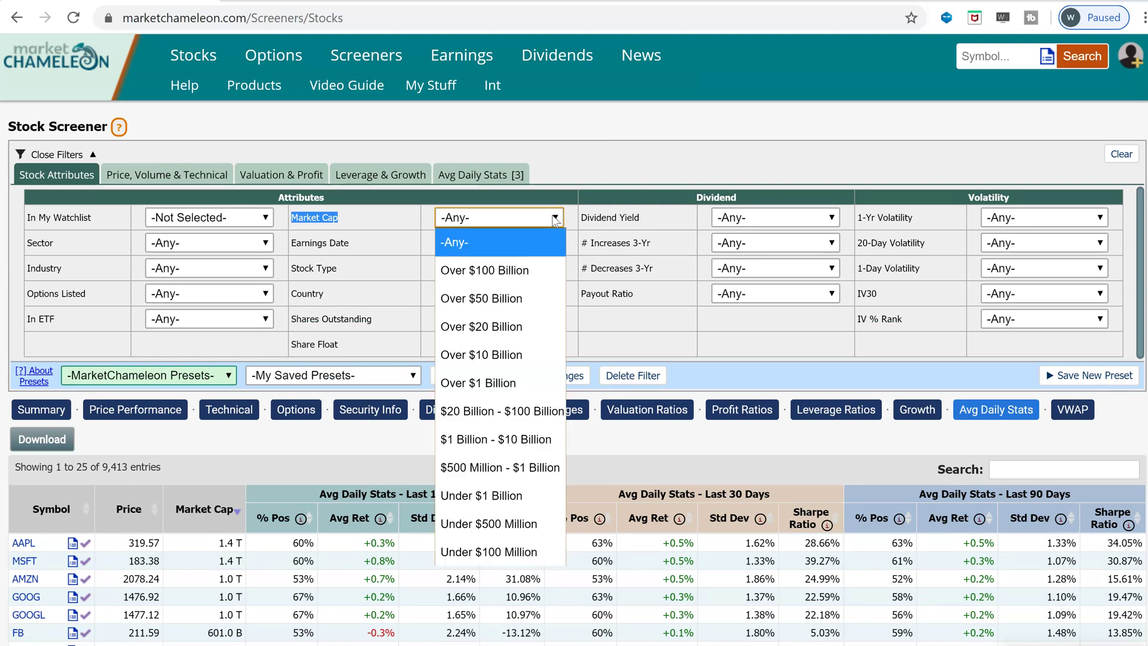
left_click(517, 383)
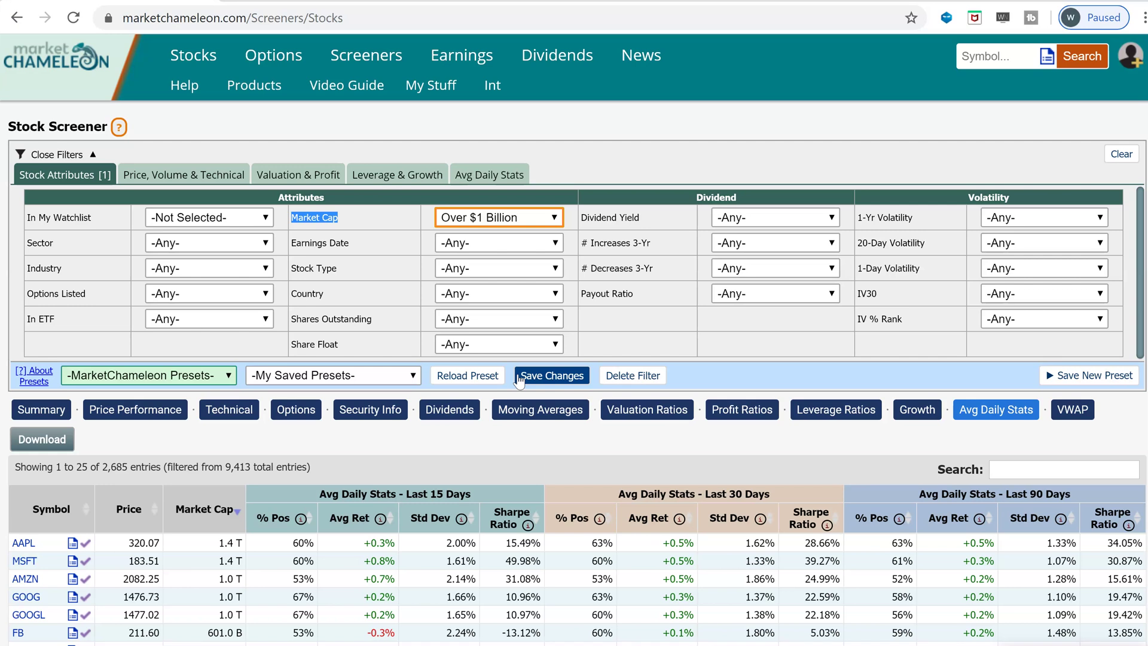
scroll(683, 489, "down", 1)
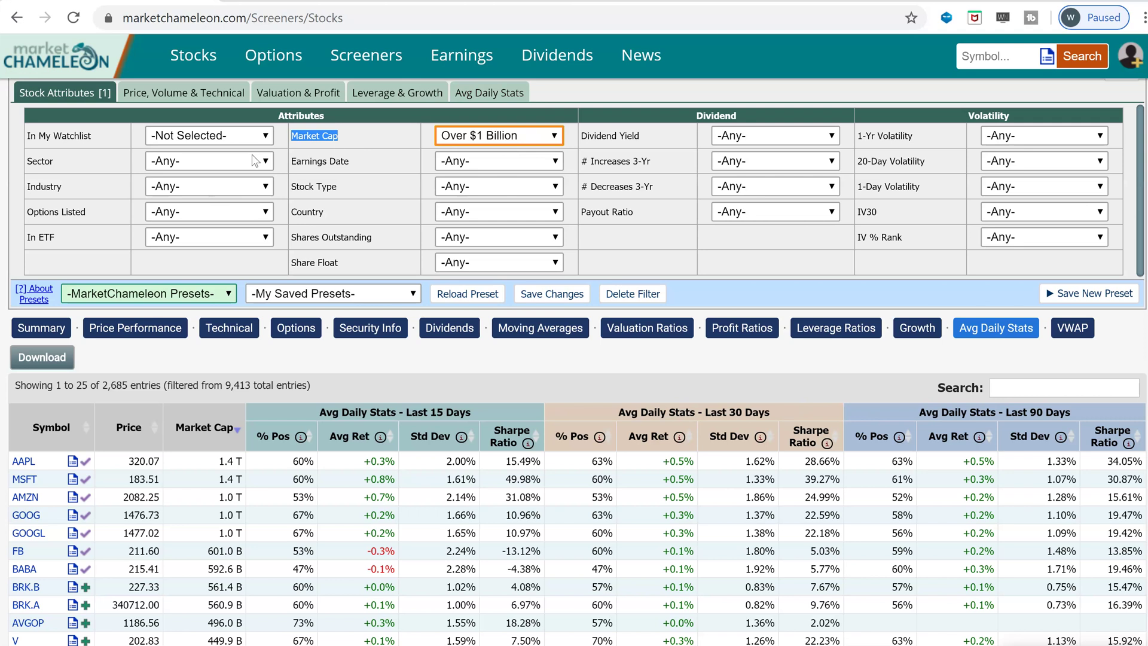
left_click(501, 94)
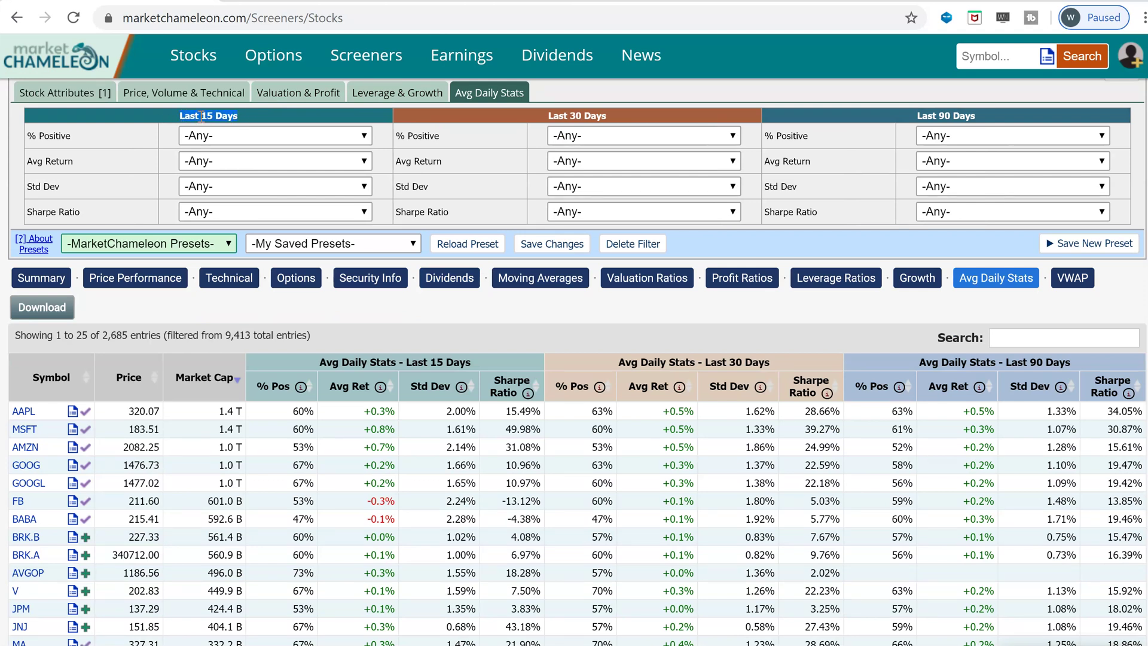
- Set Last 15 Days % Positive to Above SPY, narrowing results to 437
left_click_drag(84, 139, 15, 142)
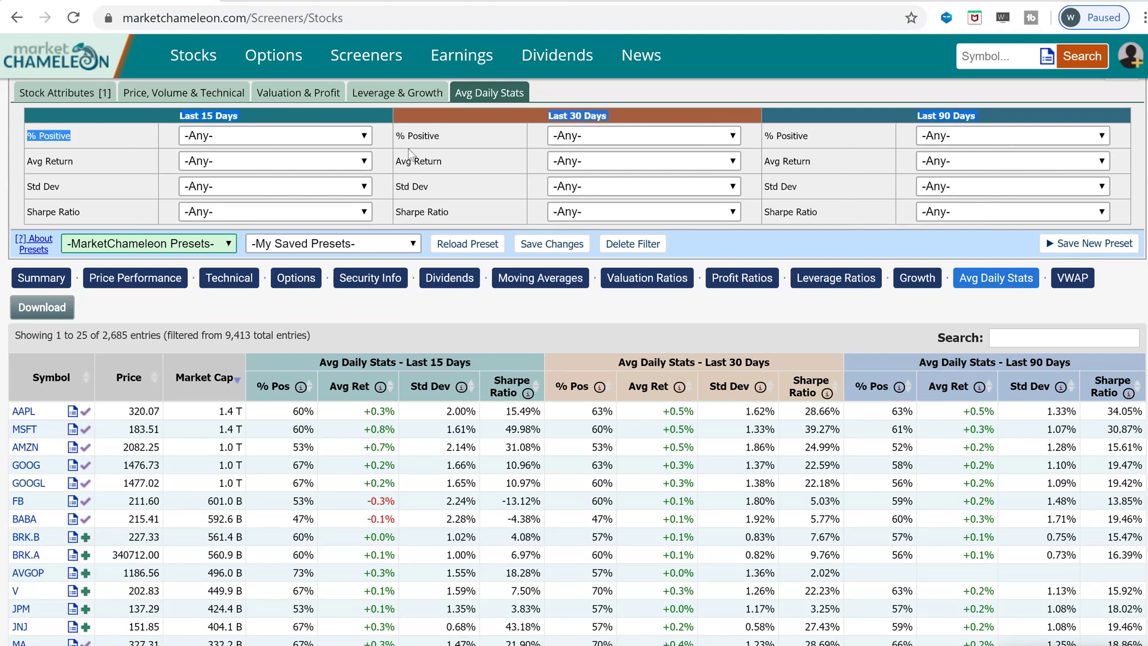
left_click(364, 136)
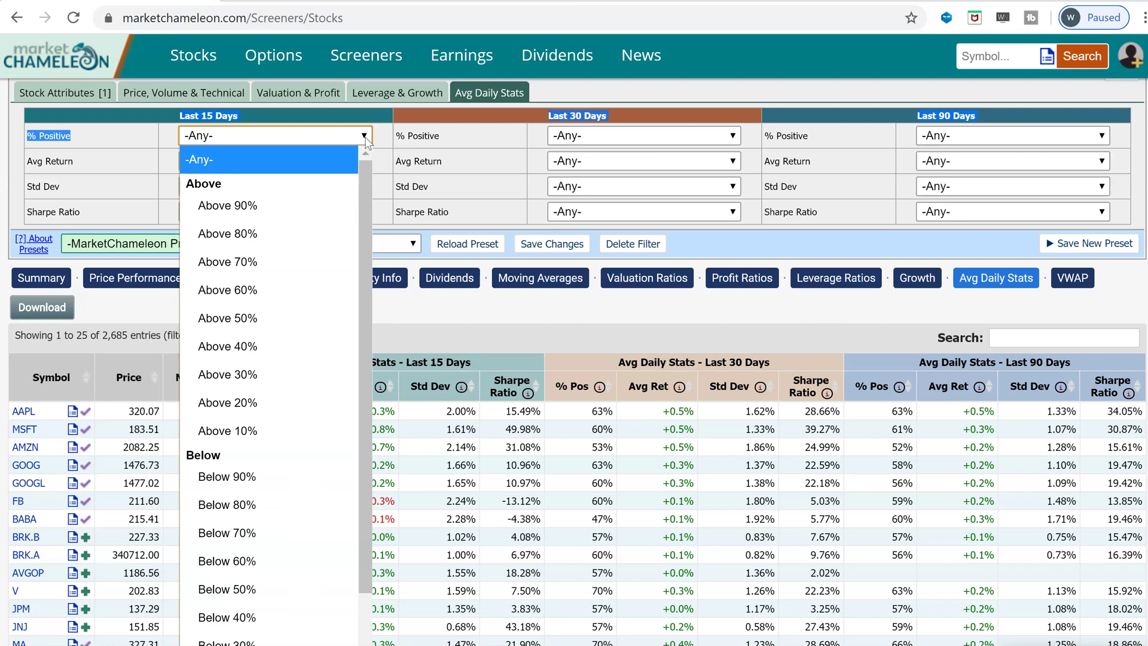
left_click_drag(367, 187, 359, 280)
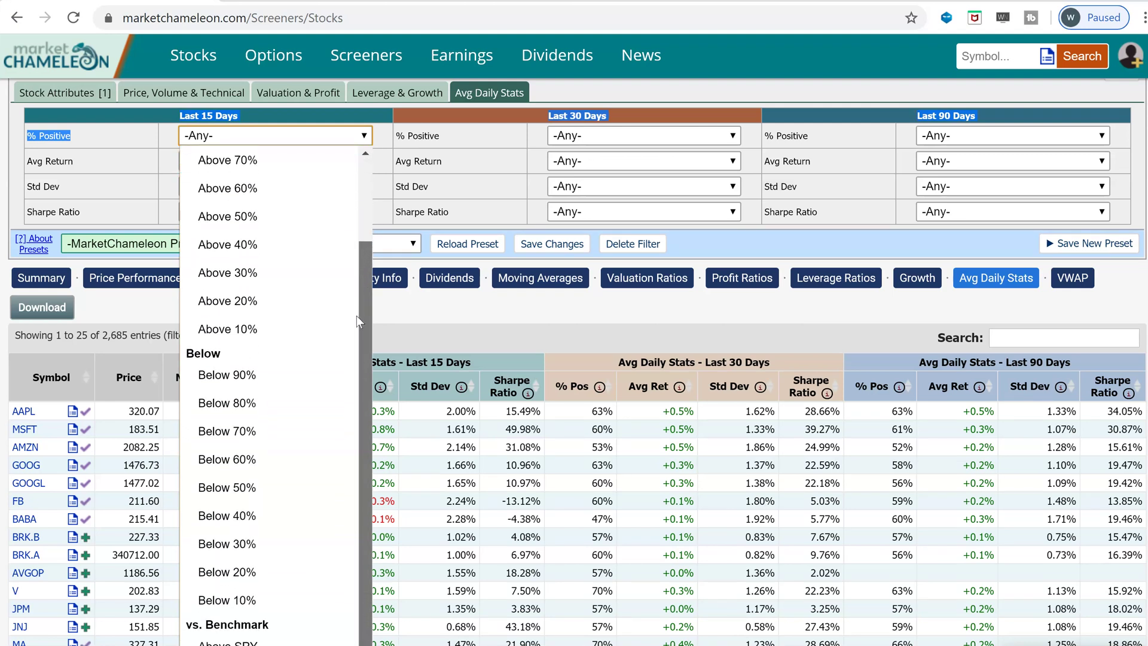
left_click(276, 642)
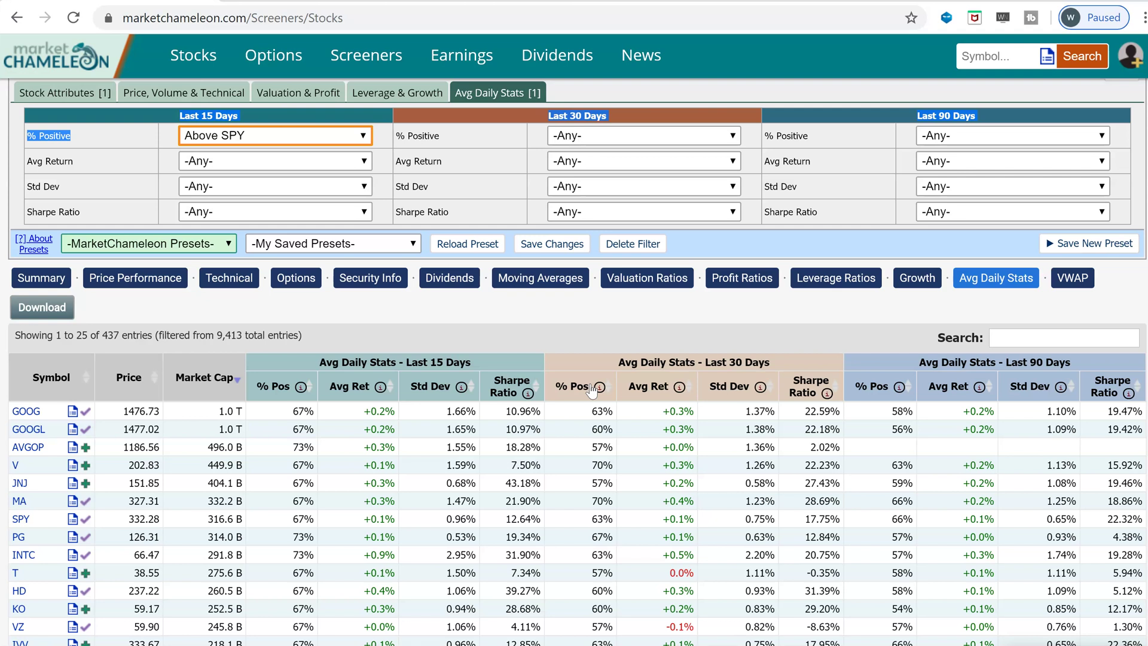
left_click(367, 161)
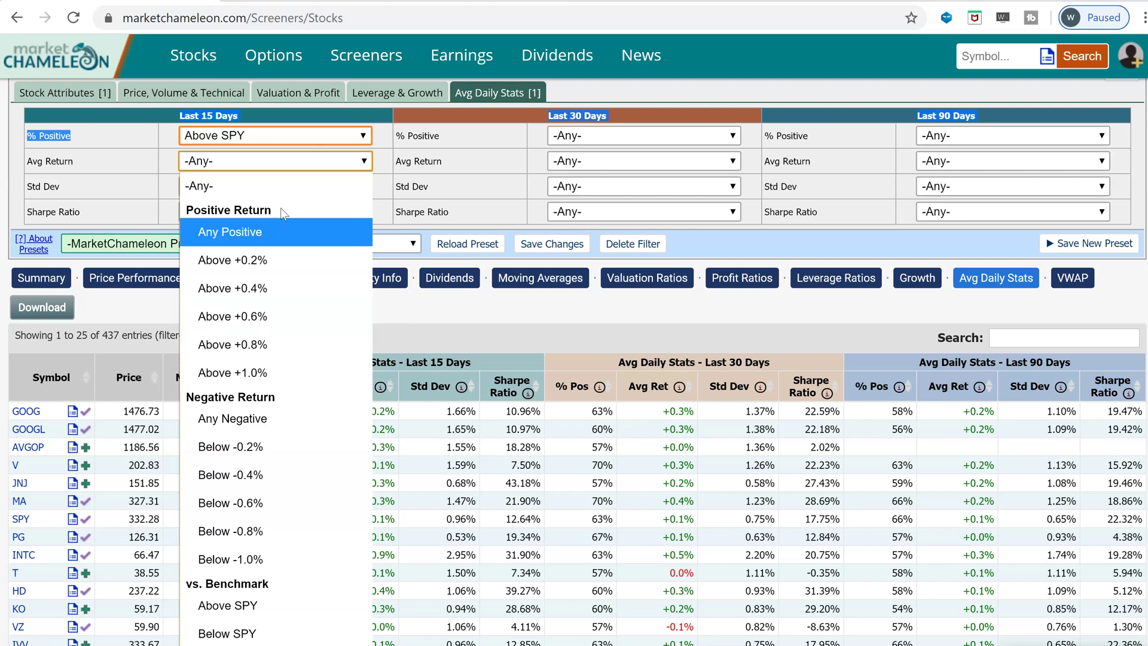
- Set the Last 15 Days Avg Return filter to Above SPY
left_click(242, 607)
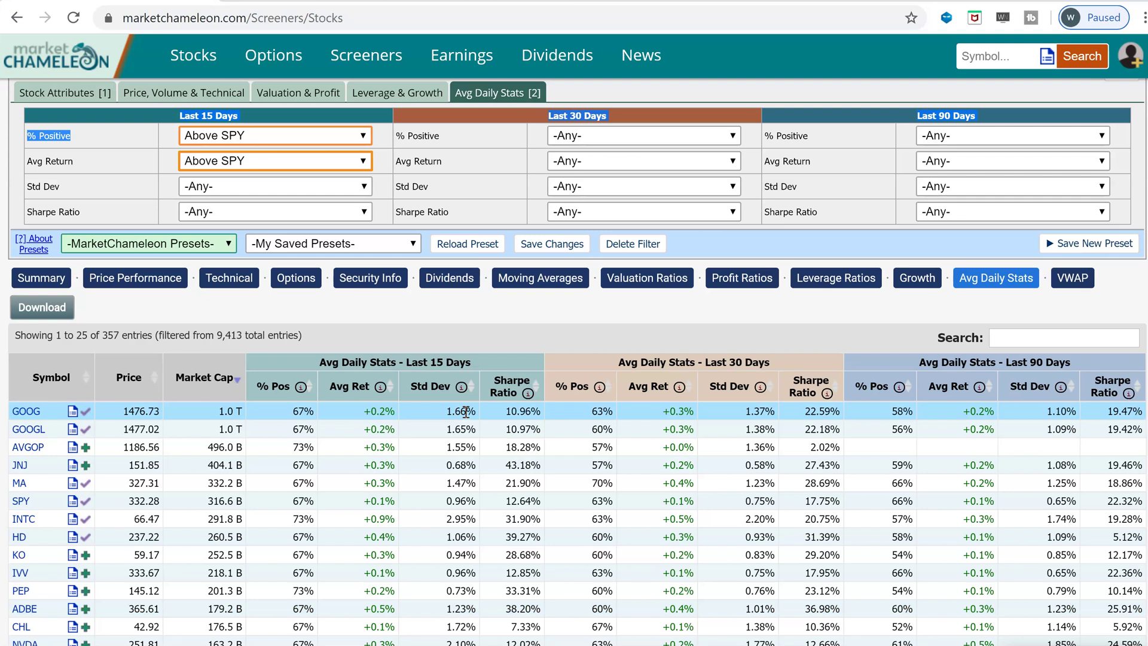
left_click_drag(27, 133, 24, 211)
left_click(78, 217)
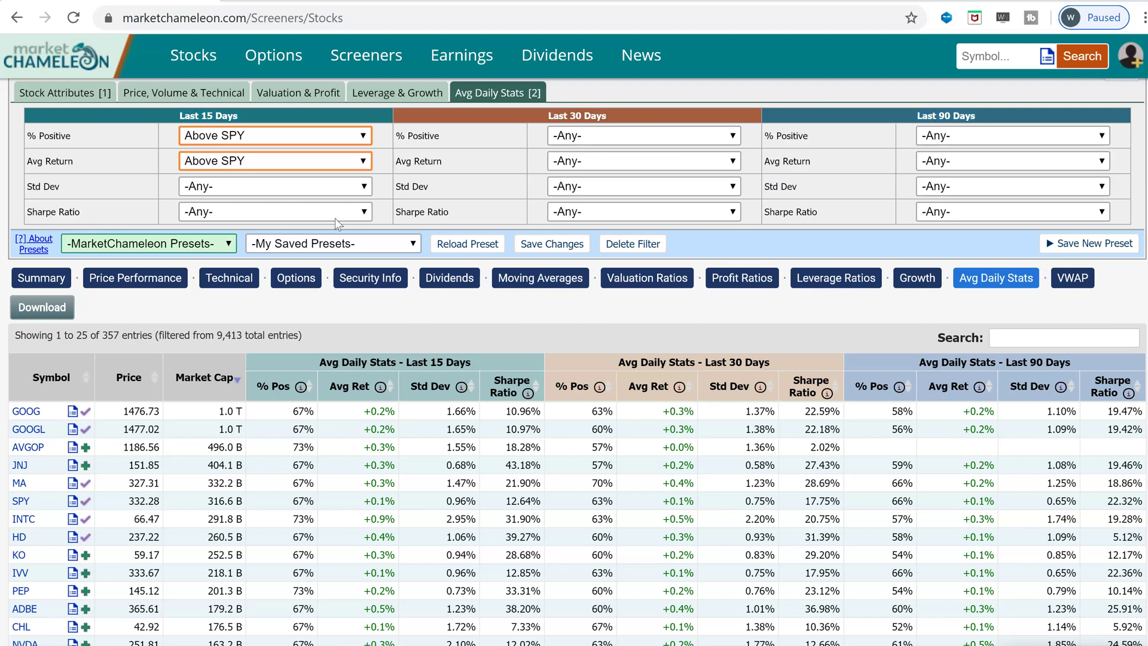
- Set the Last 15 Days Sharpe Ratio filter to Above SPY, leaving 327 stocks
left_click(362, 215)
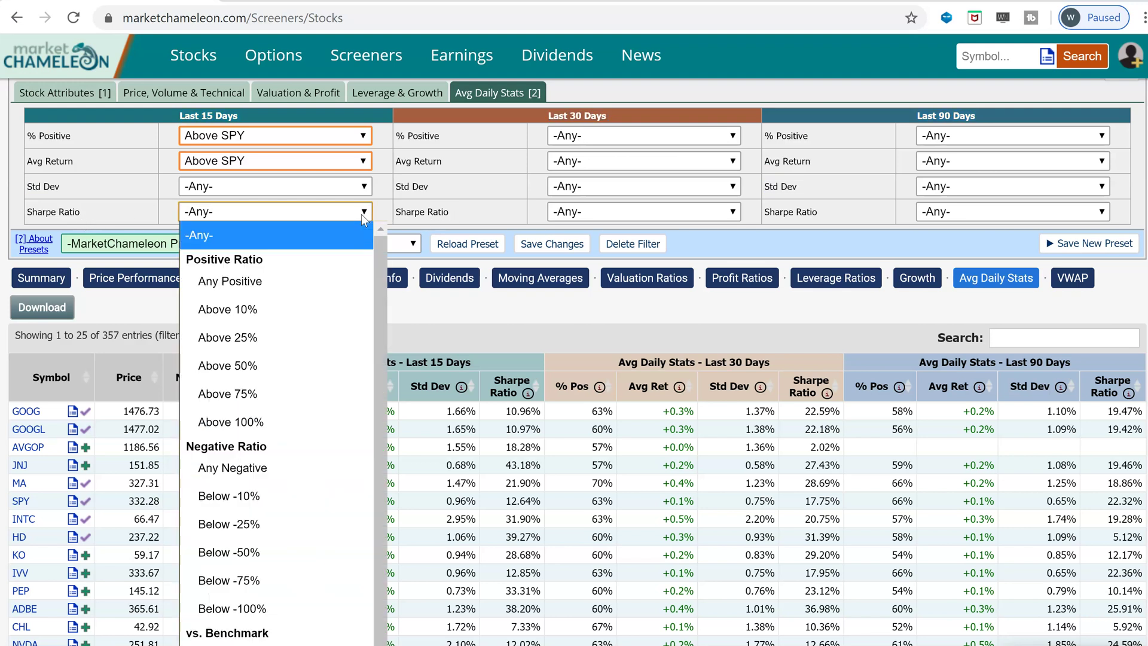
scroll(379, 291, "down", 1)
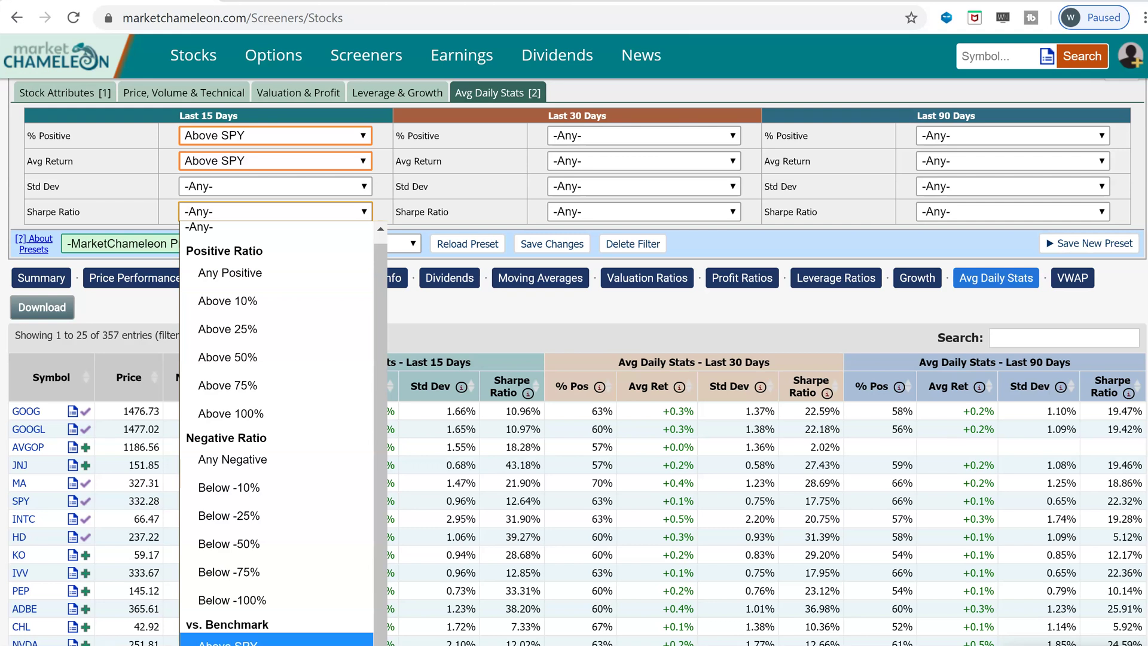
left_click(519, 464)
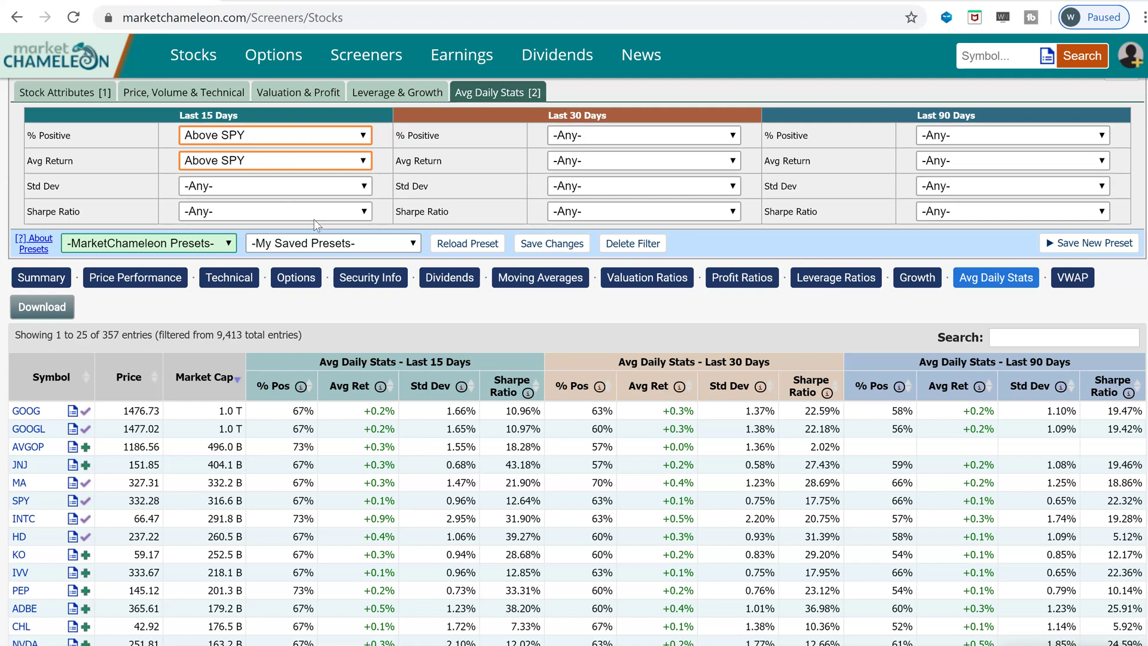
left_click(367, 215)
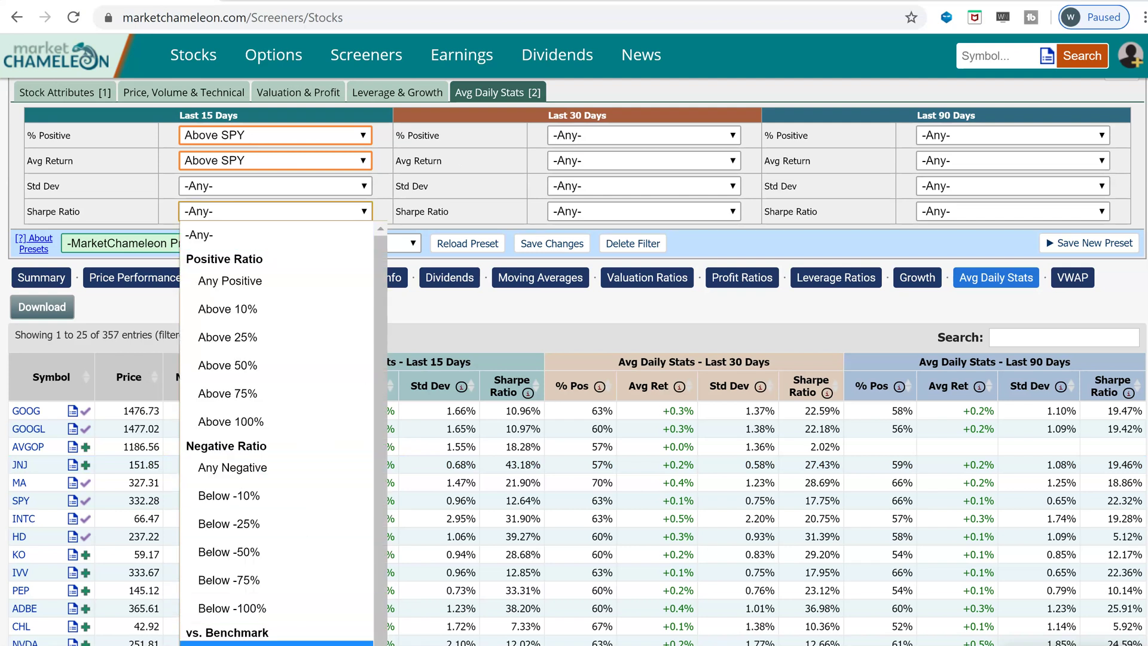
left_click(289, 637)
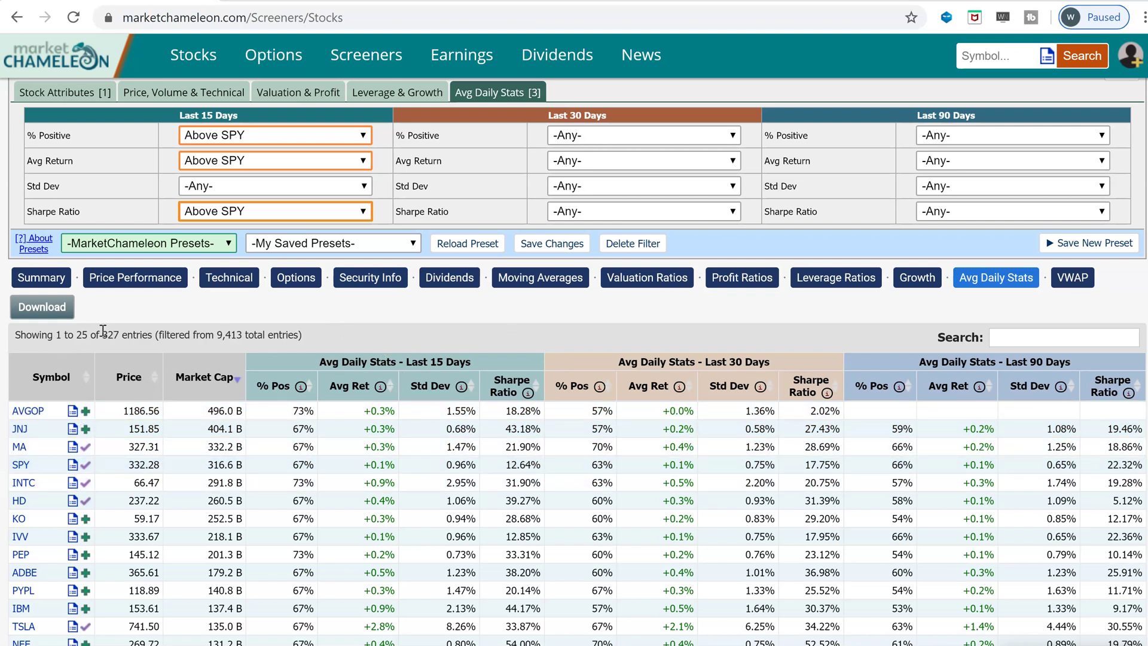
left_click_drag(222, 336, 263, 337)
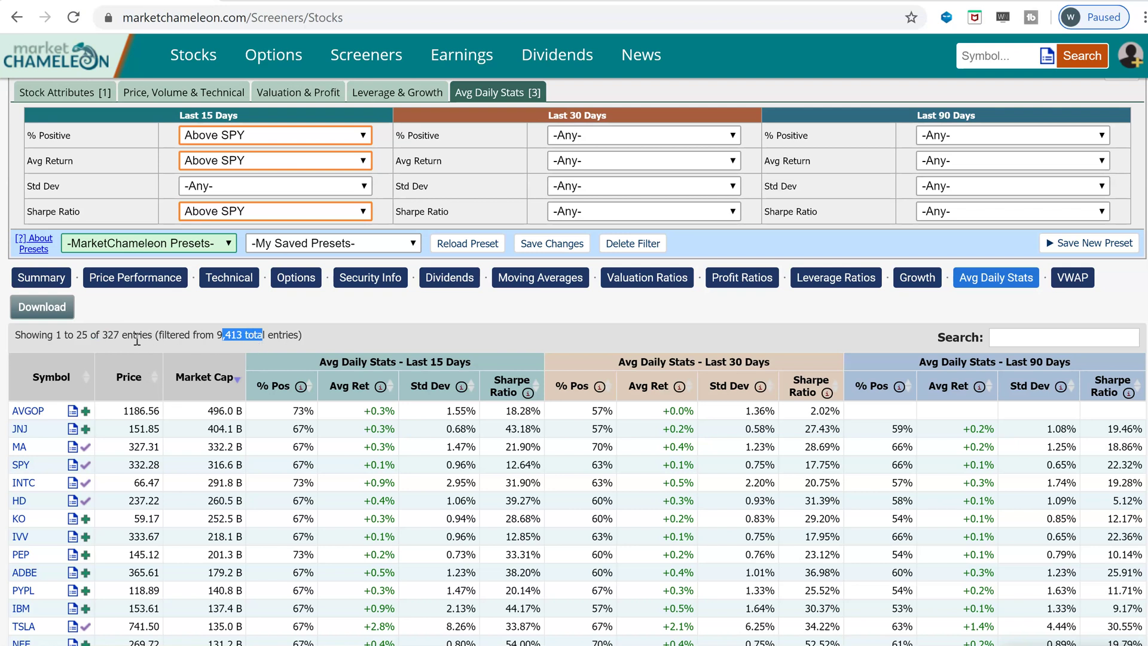
left_click_drag(102, 336, 120, 336)
double_click(120, 336)
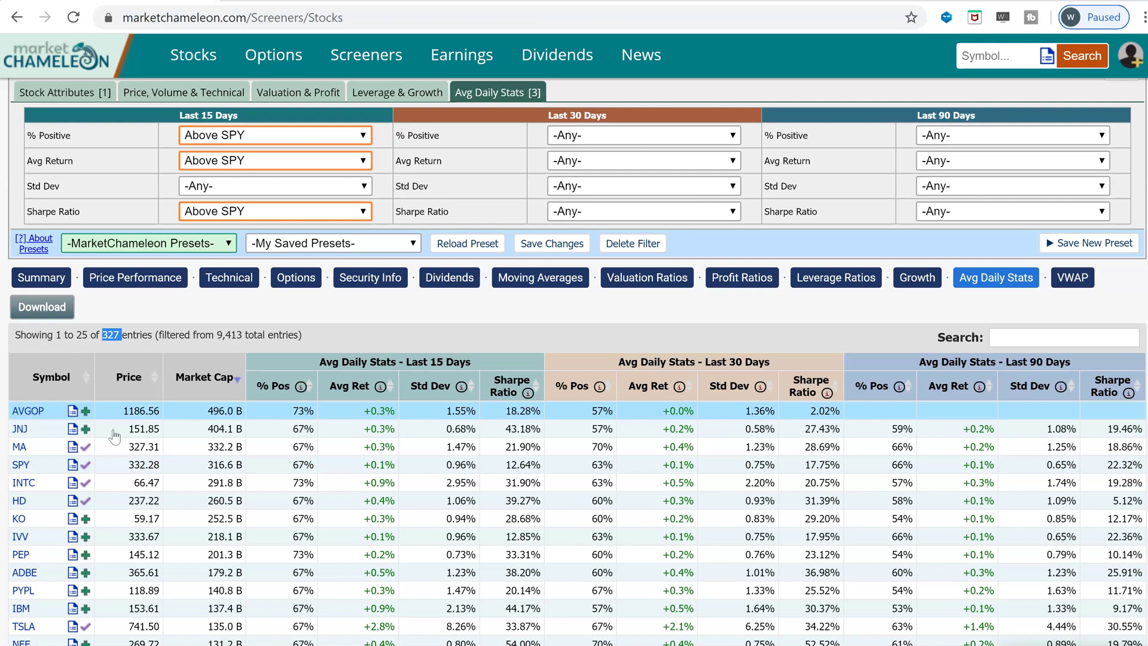
scroll(297, 425, "down", 1)
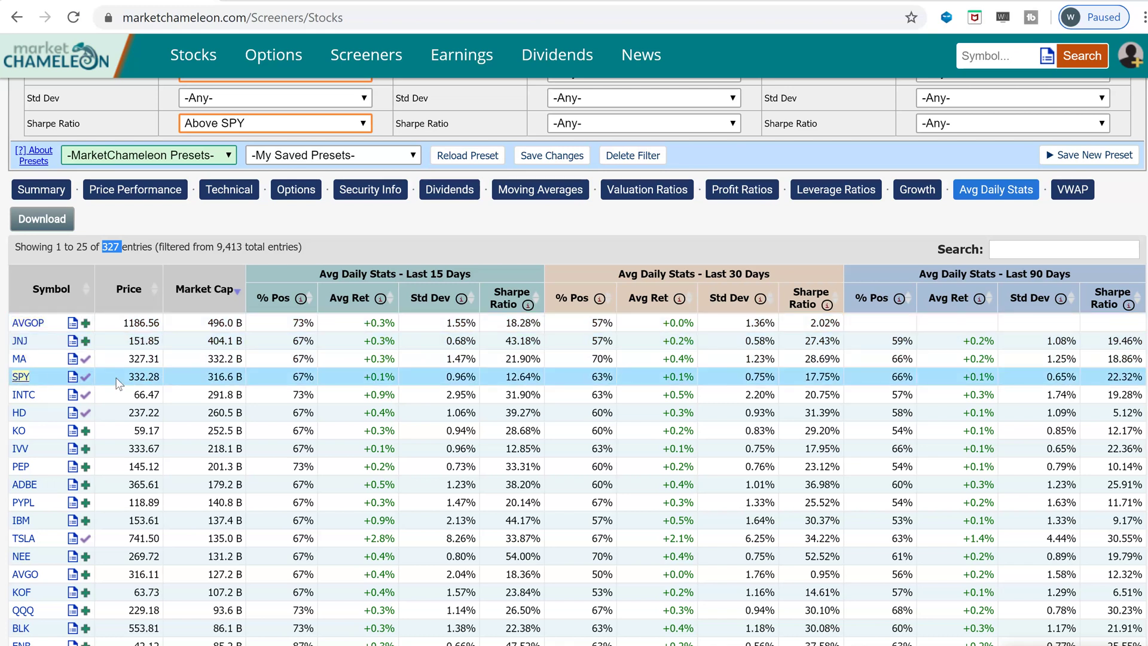
left_click_drag(318, 382, 285, 384)
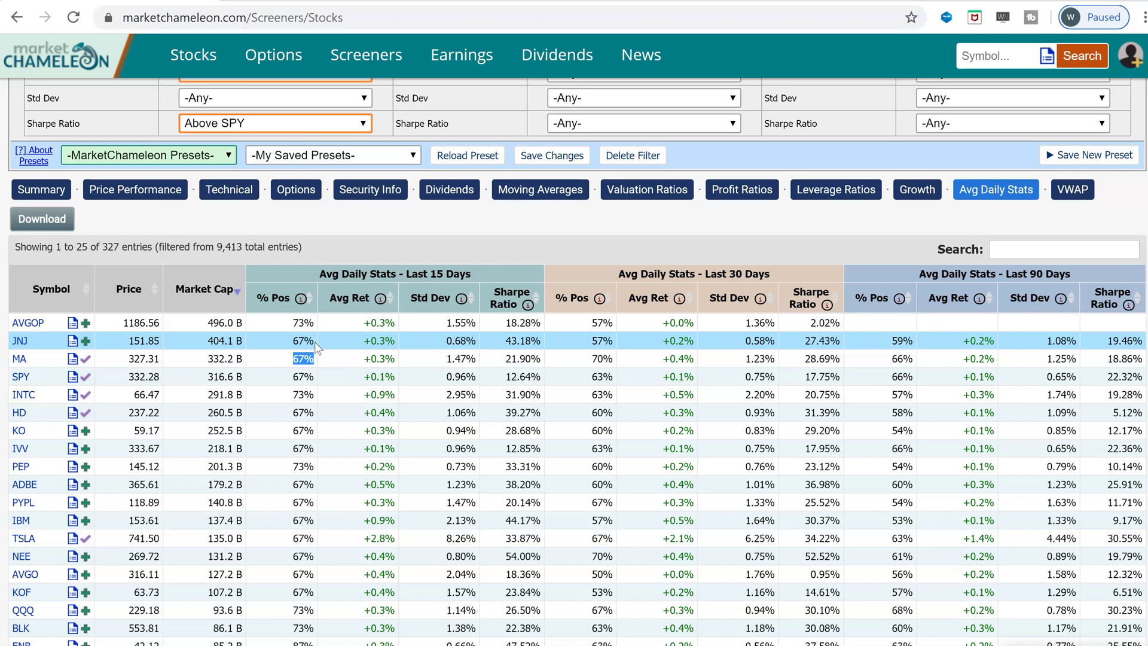
left_click_drag(315, 341, 291, 341)
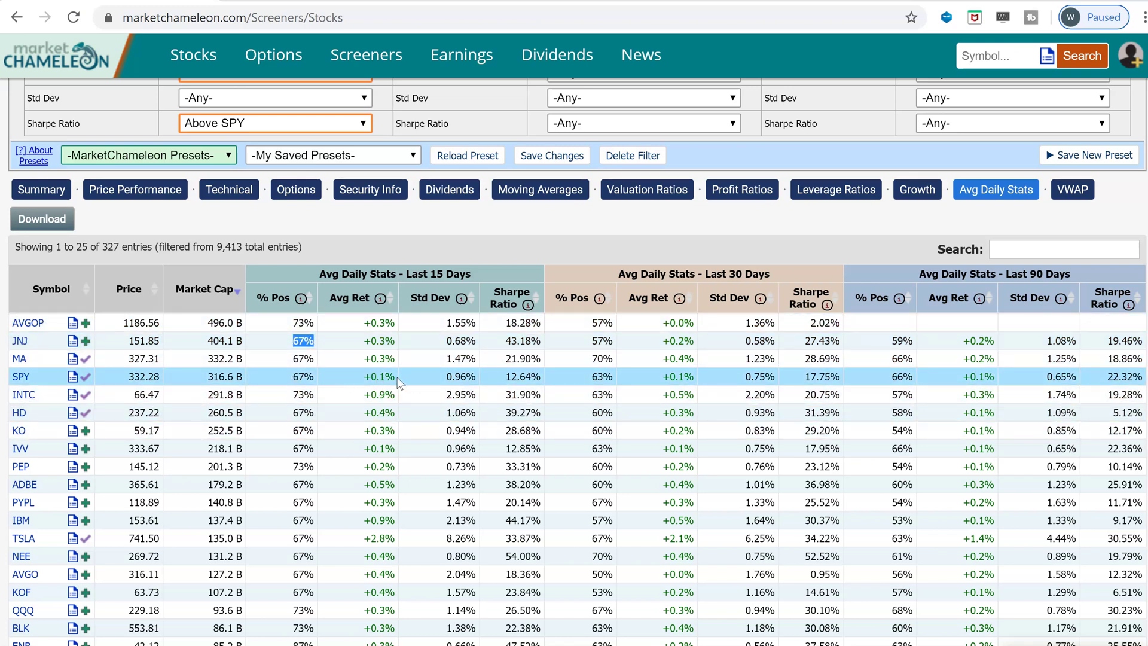
left_click_drag(397, 378, 362, 377)
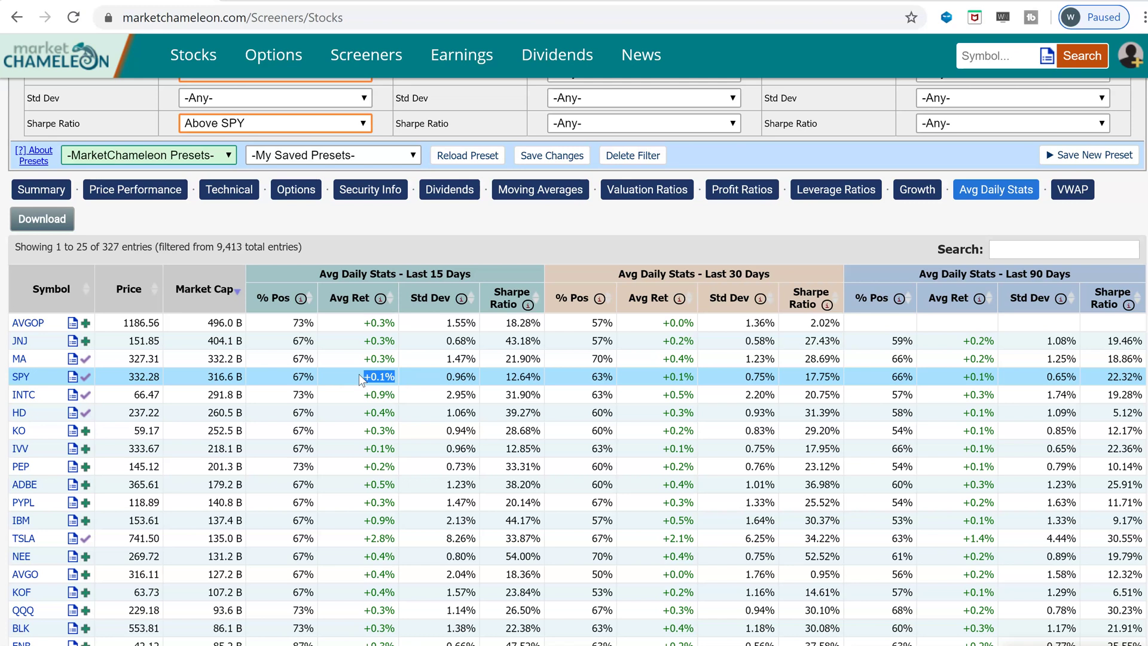
left_click(383, 358)
left_click_drag(386, 341, 362, 340)
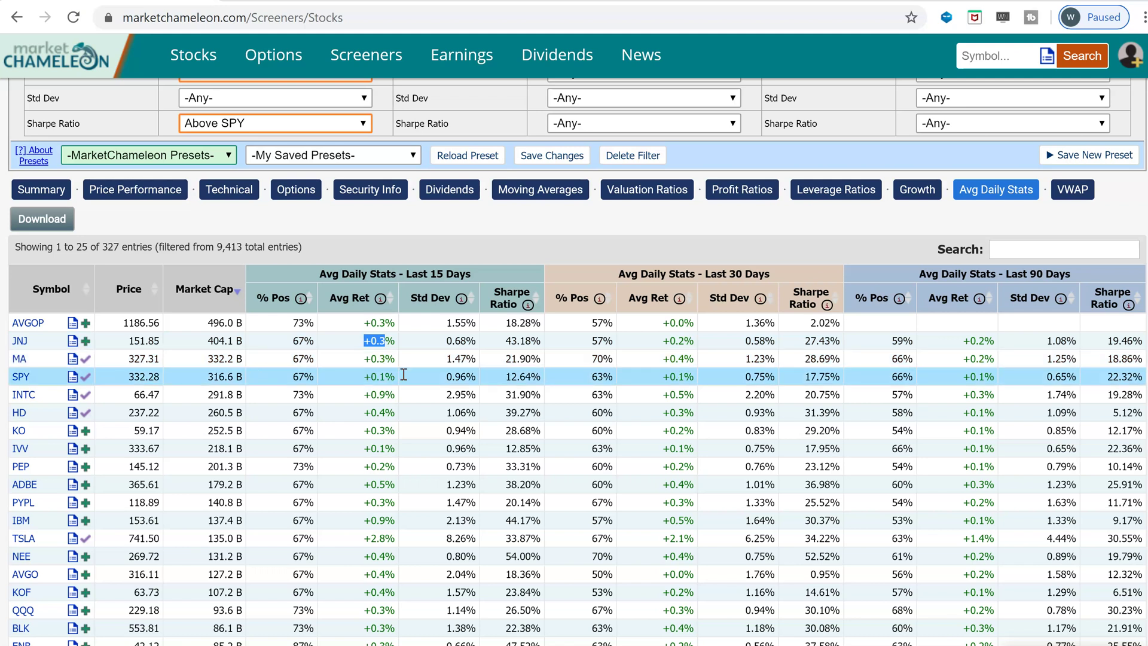
left_click_drag(543, 377, 503, 382)
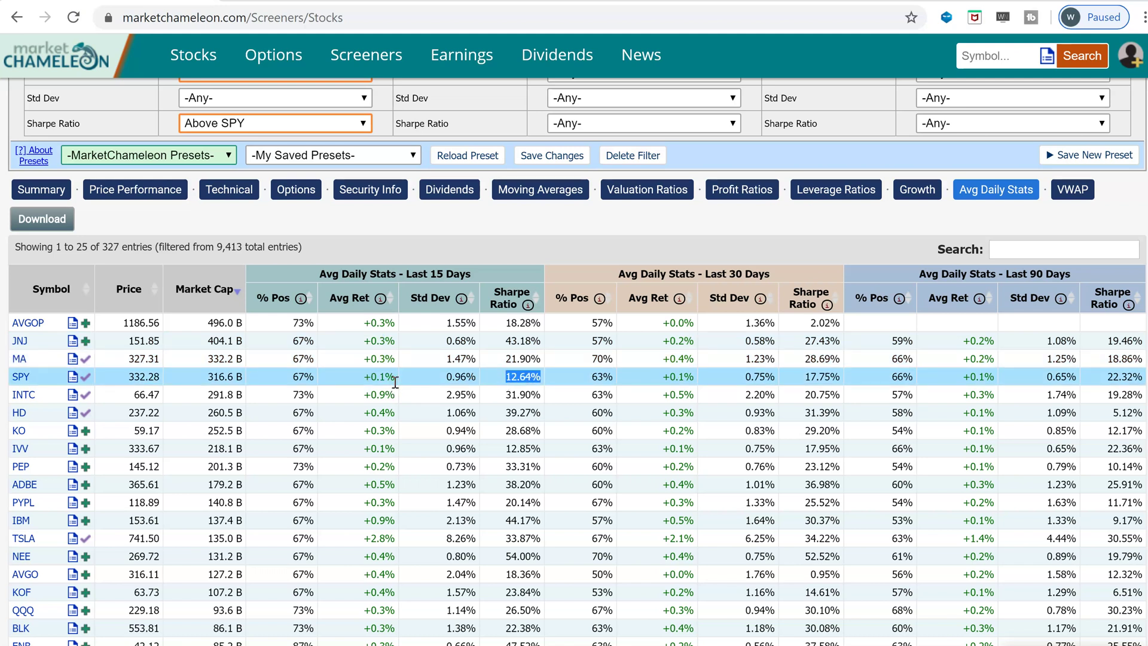
left_click_drag(395, 378, 363, 377)
left_click_drag(479, 376, 453, 376)
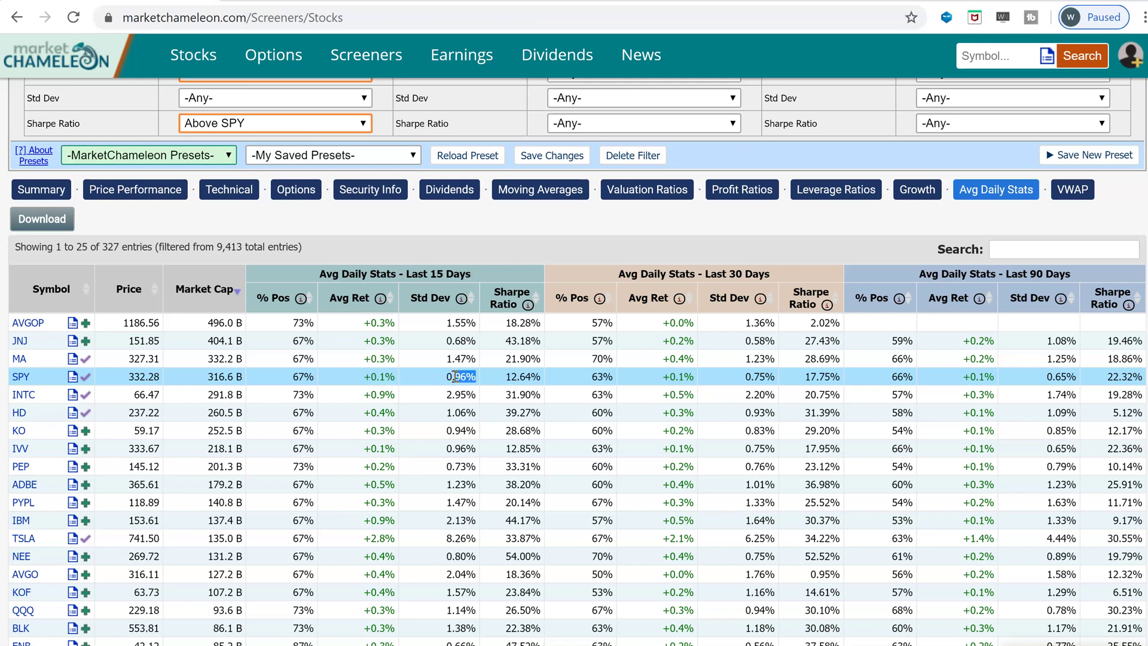
left_click_drag(540, 376, 517, 341)
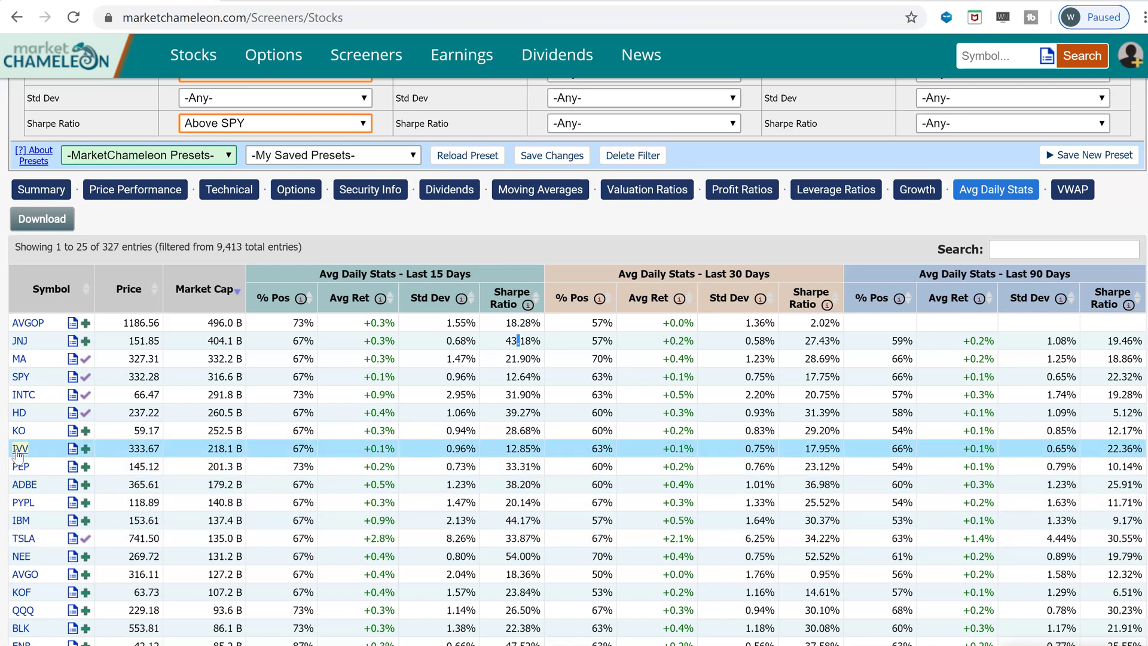
scroll(41, 550, "down", 1)
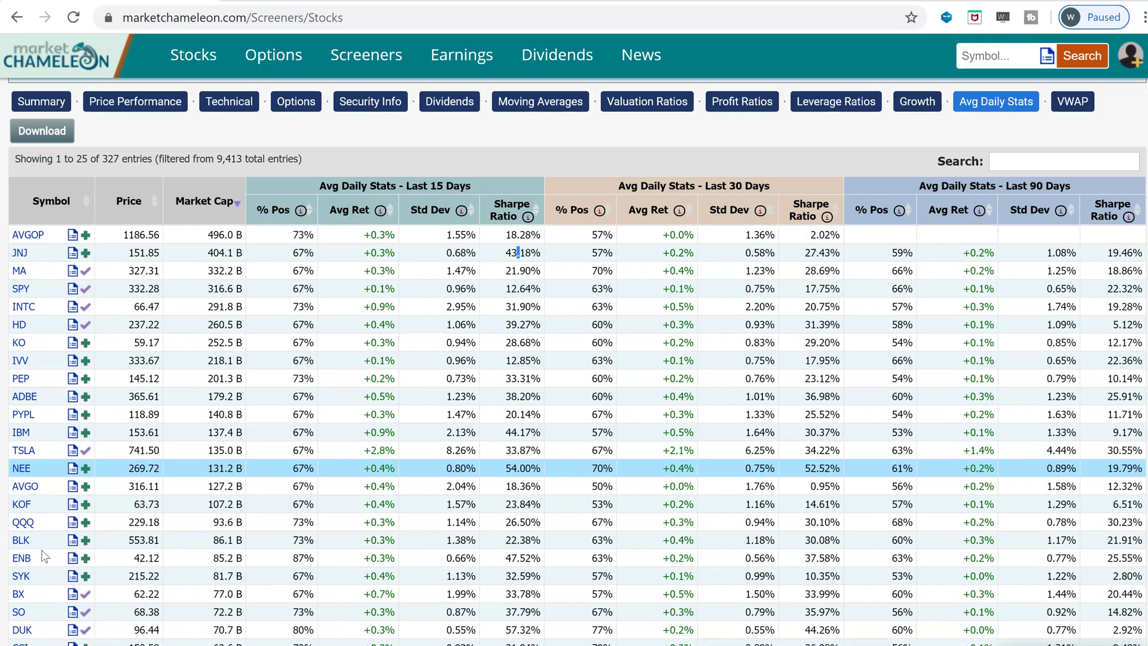
scroll(199, 458, "up", 2)
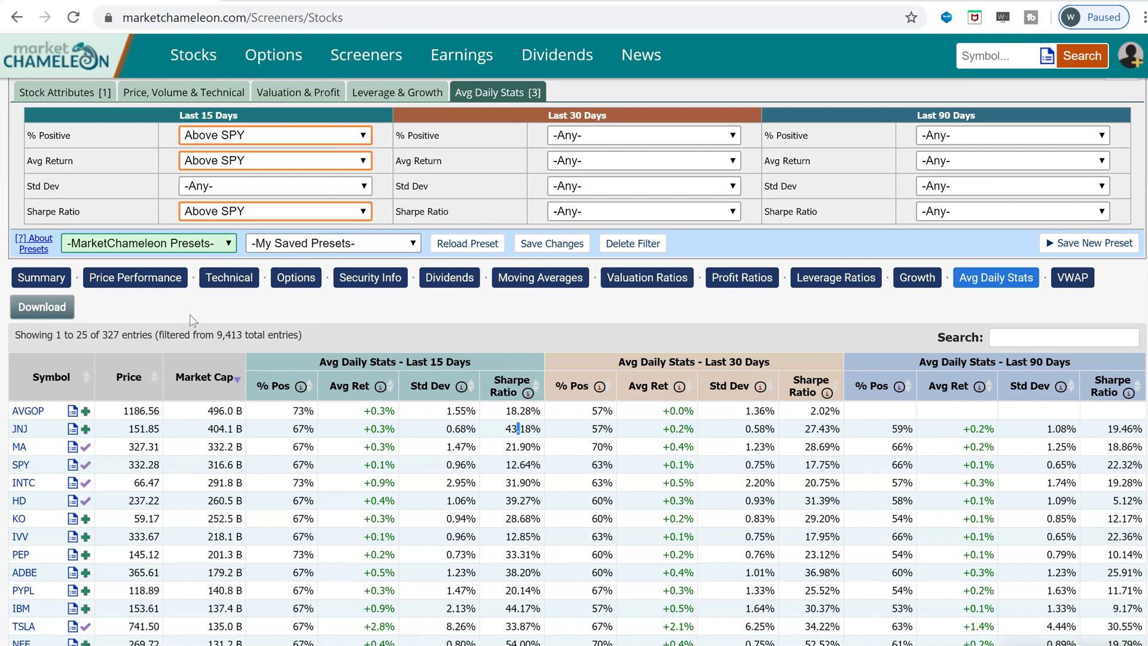
scroll(260, 465, "down", 1)
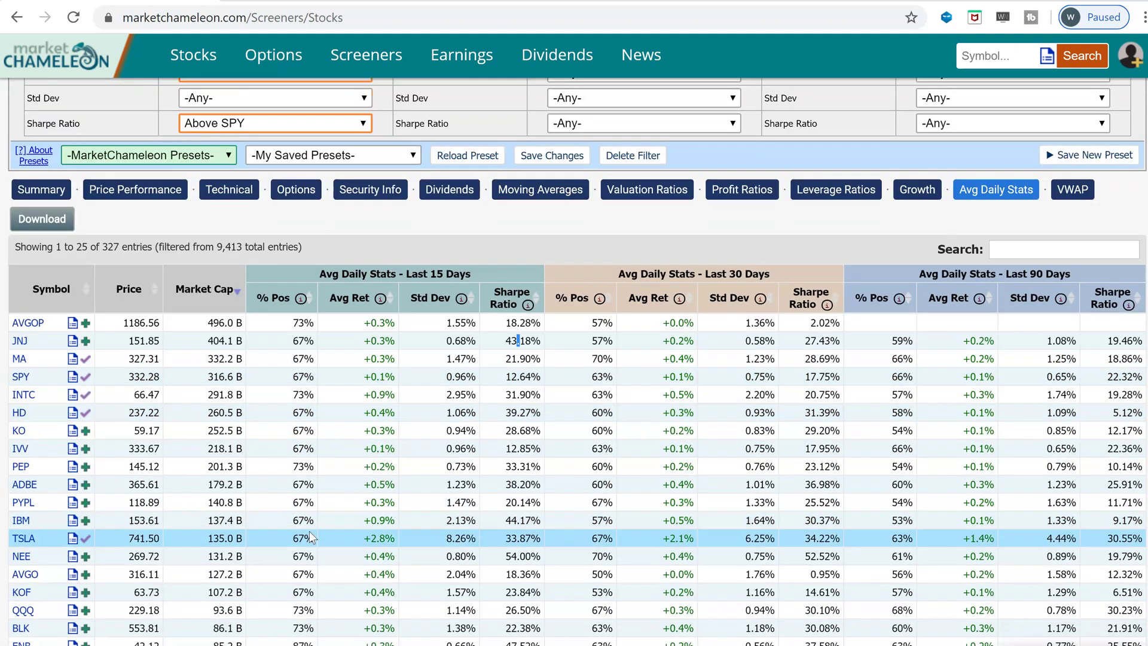